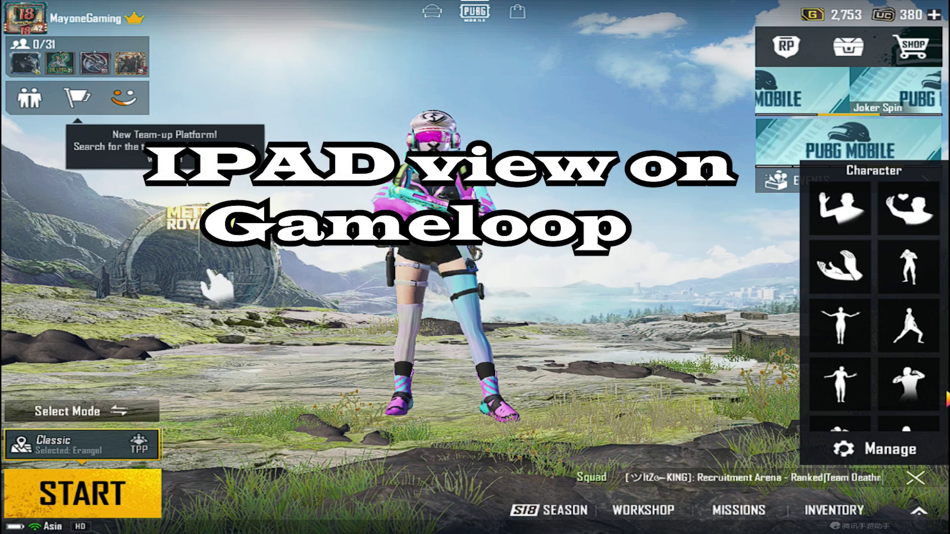
{"action": "left_click", "coordinate": [914, 478]}
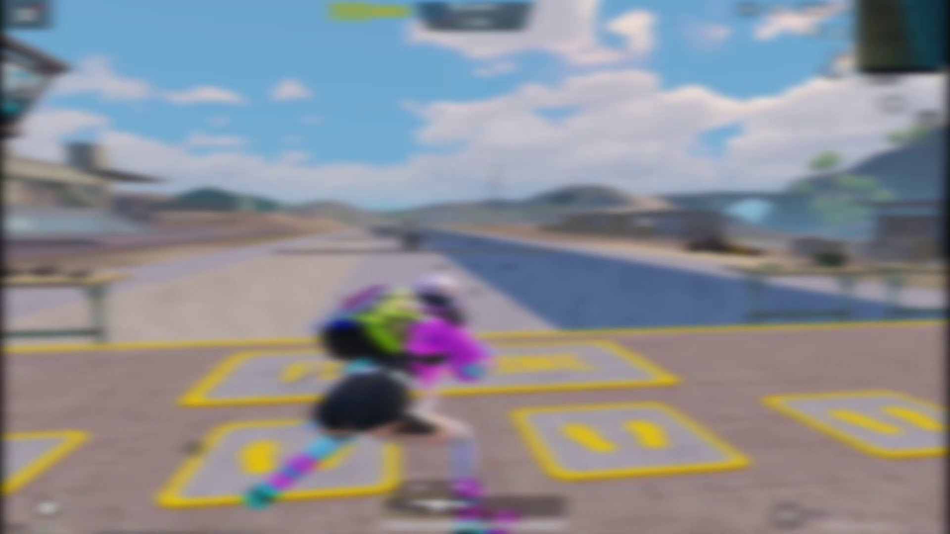
{"action": "right_click", "coordinate": [475, 267]}
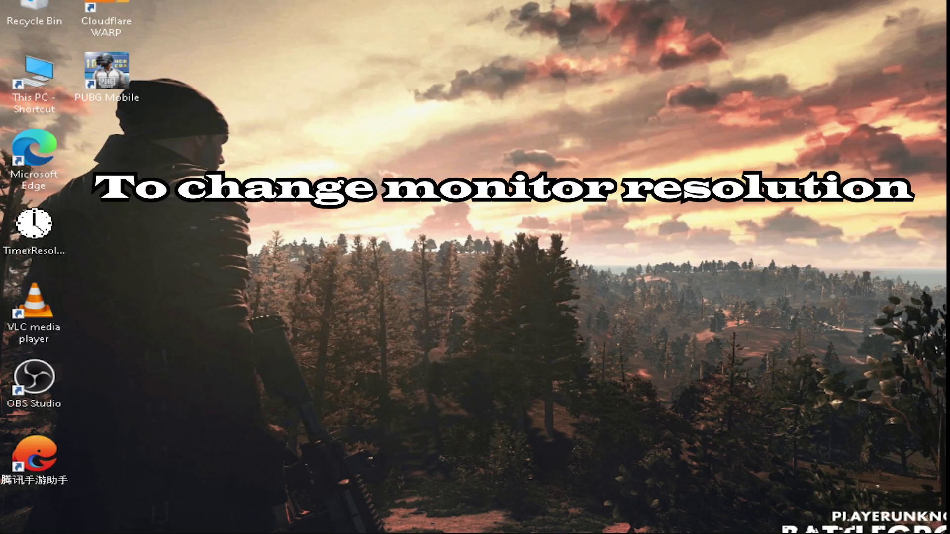
Open the Windows display settings from the desktop and set the display resolution to 1024 × 768
{"action": "right_click", "coordinate": [434, 189]}
{"action": "left_click", "coordinate": [475, 342]}
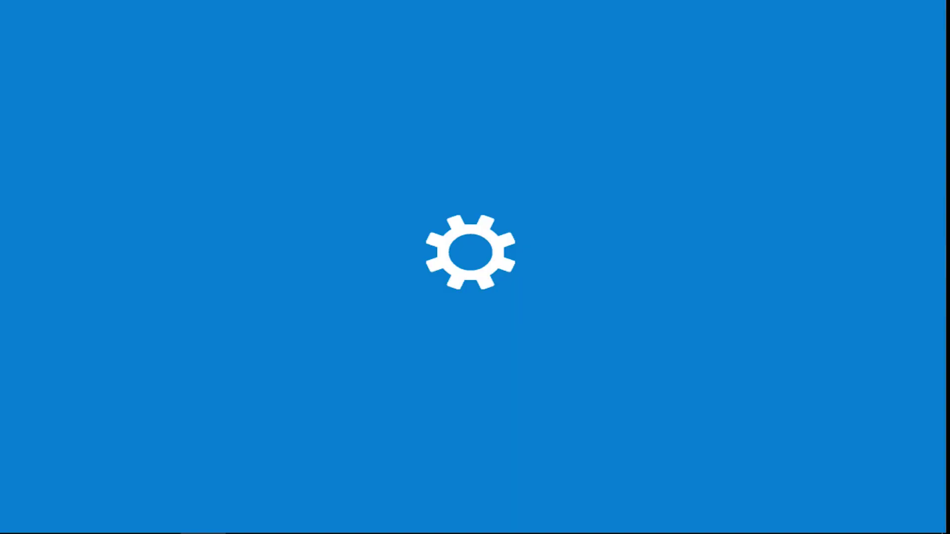
{"action": "scroll", "coordinate": [628, 287], "scroll_direction": "down", "scroll_amount": 3}
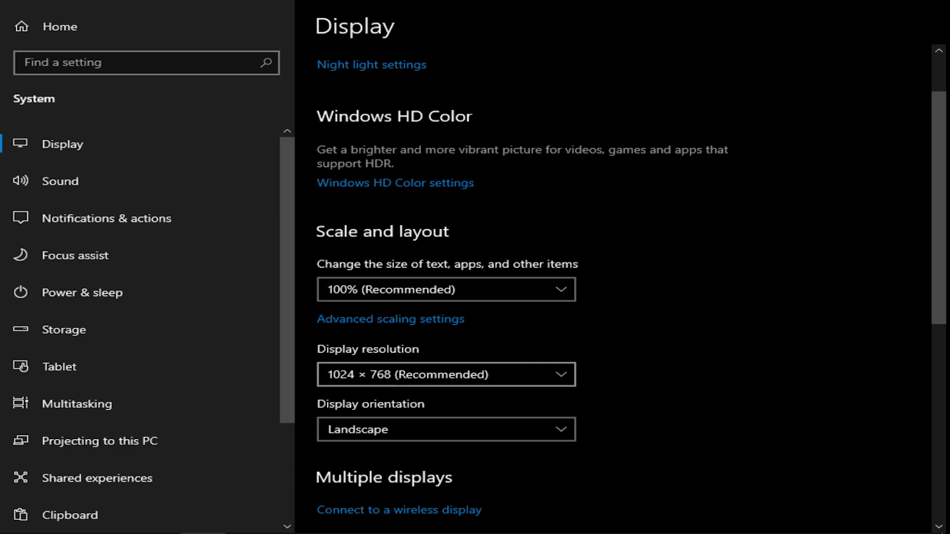
{"action": "left_click", "coordinate": [445, 374]}
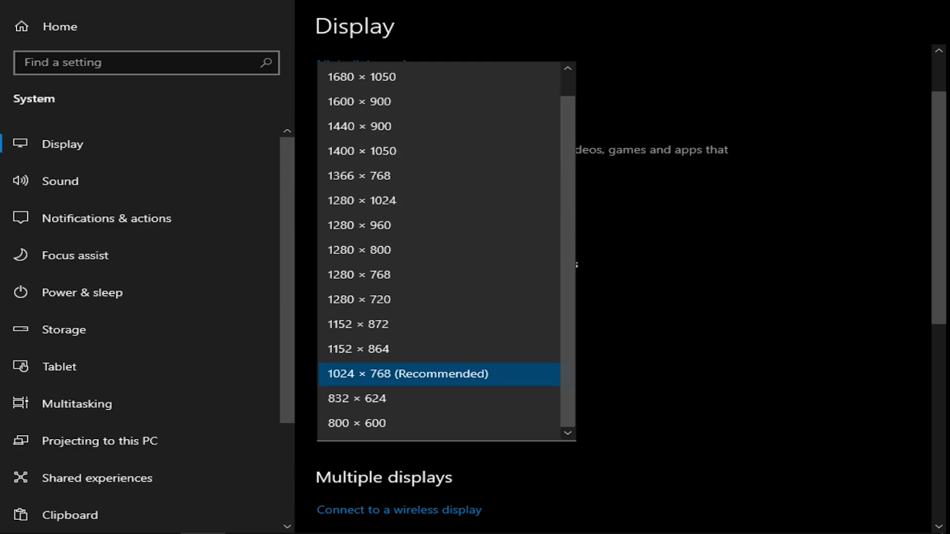
{"action": "left_click", "coordinate": [445, 375]}
{"action": "scroll", "coordinate": [445, 374], "scroll_direction": "down", "scroll_amount": 5}
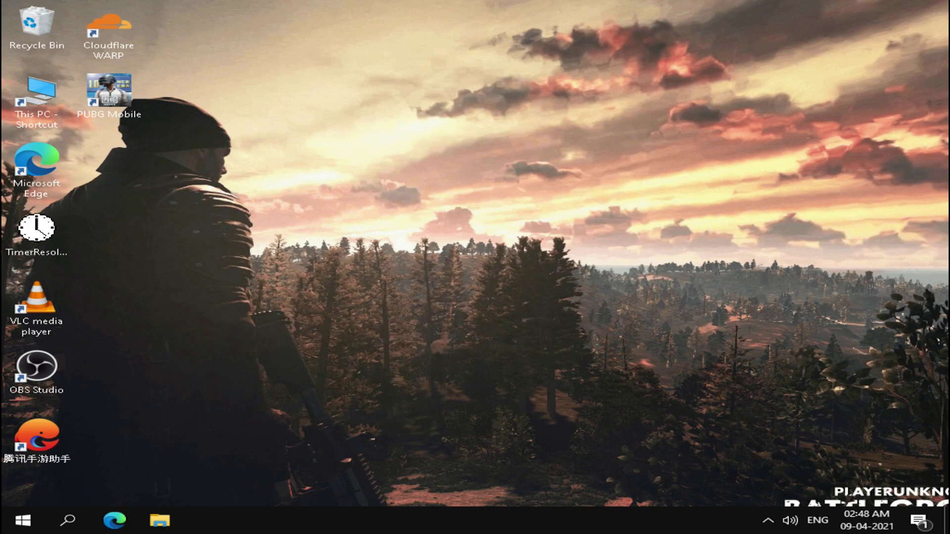
Switch to AMD Radeon Software and open the form for a new custom display resolution
{"action": "right_click", "coordinate": [452, 157]}
{"action": "left_click", "coordinate": [525, 170]}
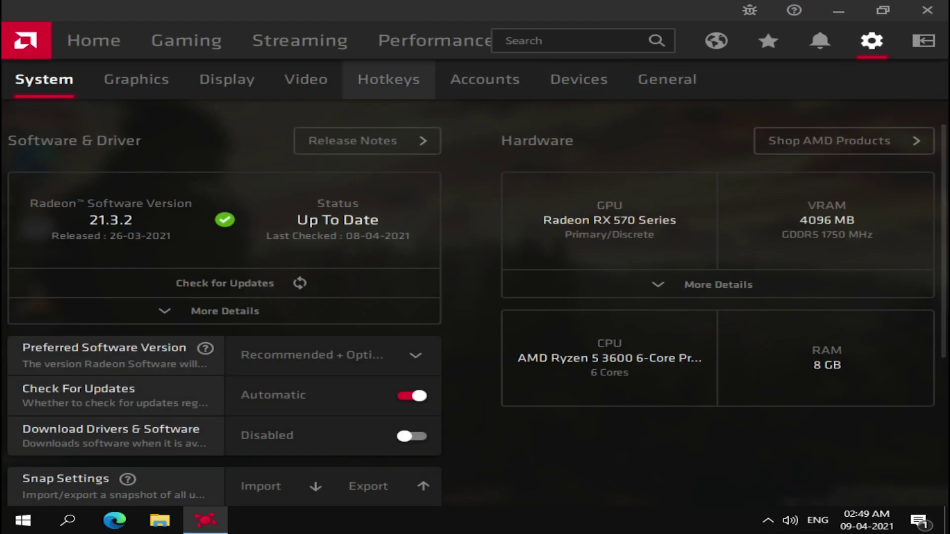
{"action": "left_click", "coordinate": [227, 79]}
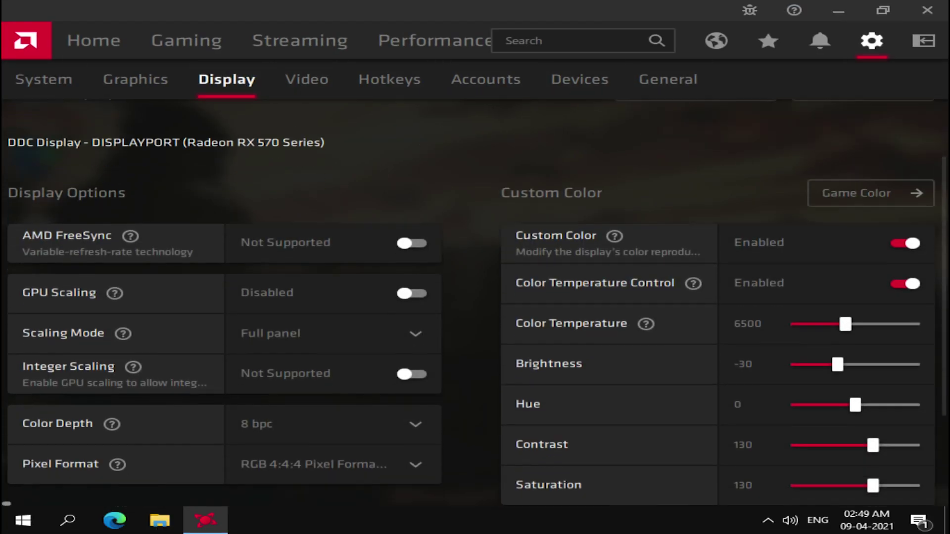
{"action": "scroll", "coordinate": [475, 302], "scroll_direction": "down", "scroll_amount": 3}
{"action": "left_click", "coordinate": [604, 401]}
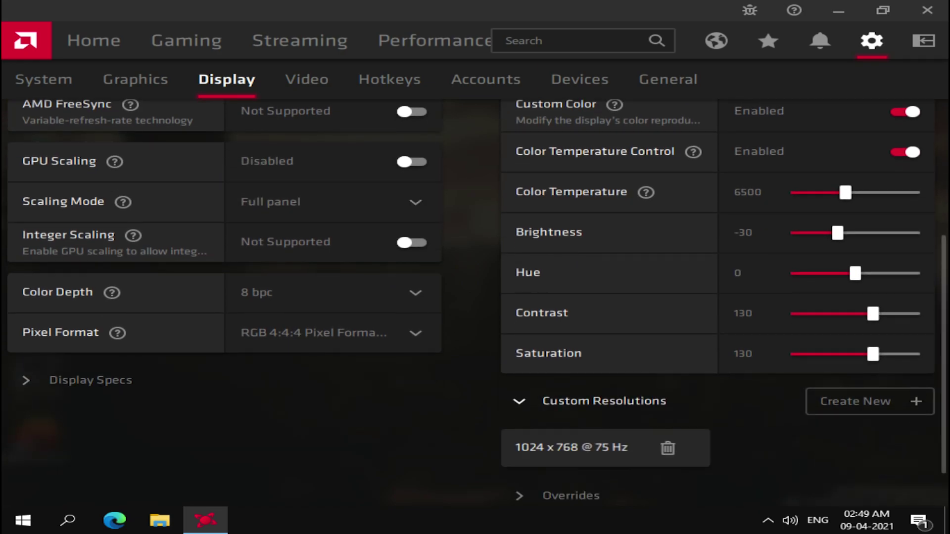
{"action": "left_click", "coordinate": [869, 401]}
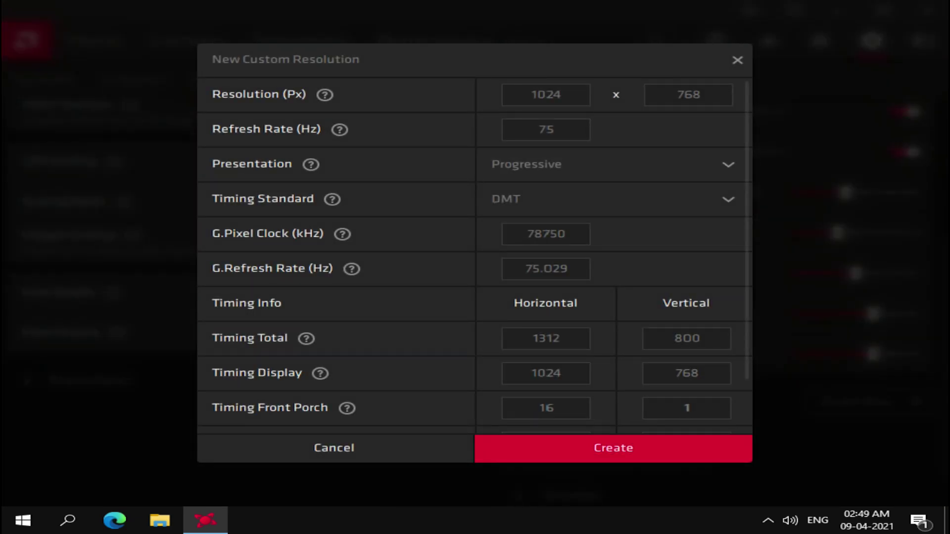
{"action": "key", "text": "ctrl+a"}
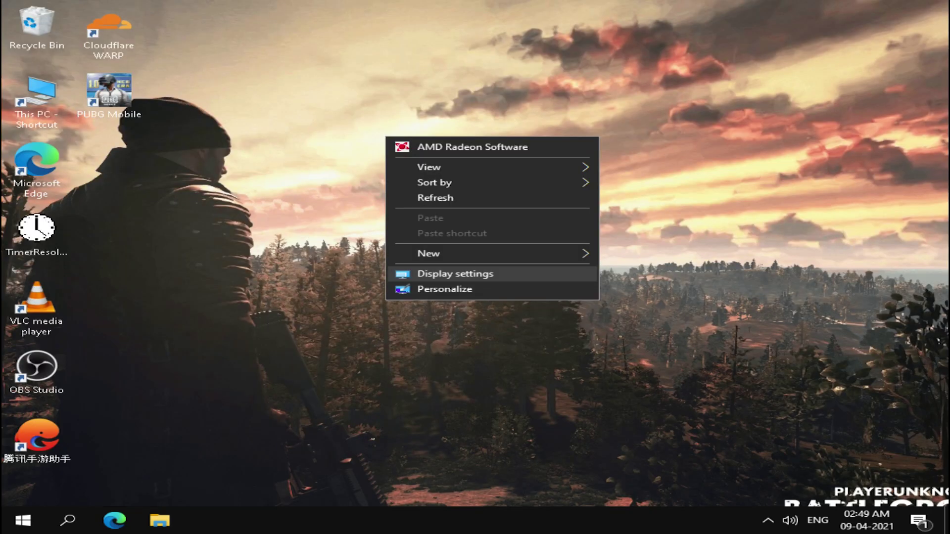
Look through the available display resolutions in the Windows display settings and close the window
{"action": "left_click", "coordinate": [449, 271]}
{"action": "scroll", "coordinate": [633, 280], "scroll_direction": "down", "scroll_amount": 3}
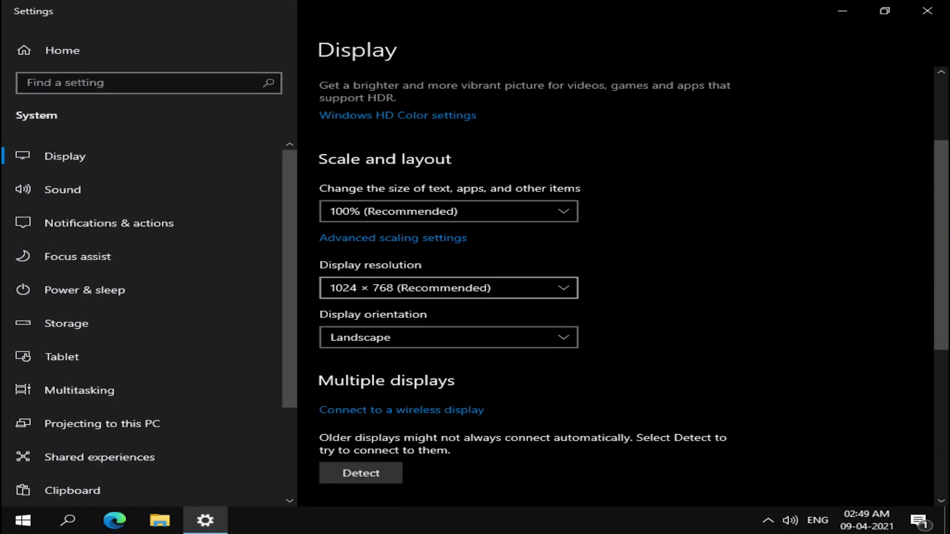
{"action": "left_click", "coordinate": [449, 288]}
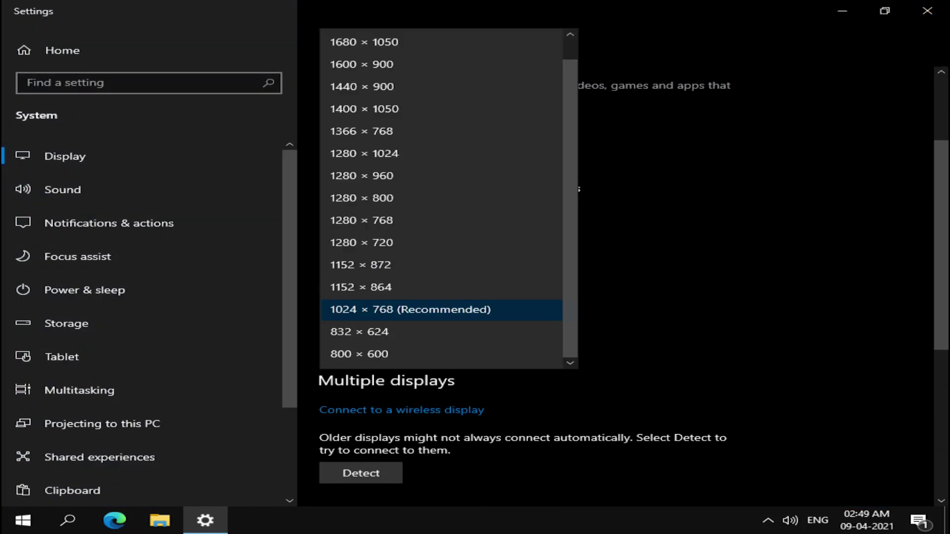
{"action": "left_click", "coordinate": [742, 222]}
{"action": "left_click", "coordinate": [927, 11]}
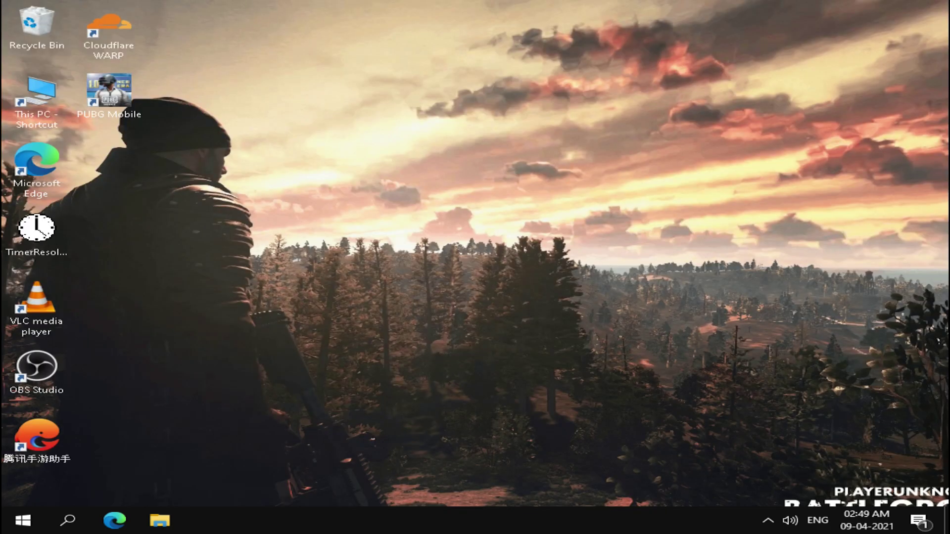
{"action": "right_click", "coordinate": [540, 171]}
{"action": "left_click", "coordinate": [589, 232]}
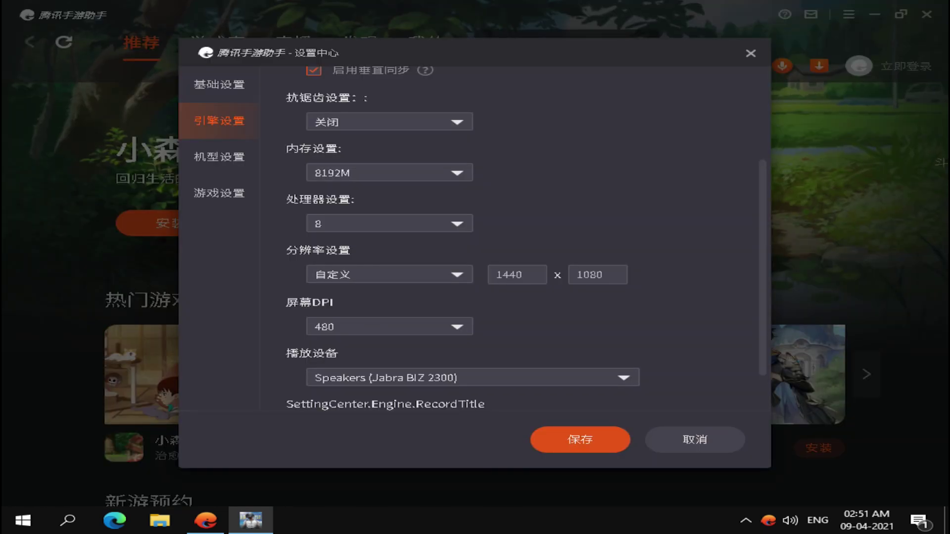
Set the emulator's custom resolution to 1440 x 1080 in the engine settings and save the settings
{"action": "double_click", "coordinate": [510, 275]}
{"action": "double_click", "coordinate": [590, 275]}
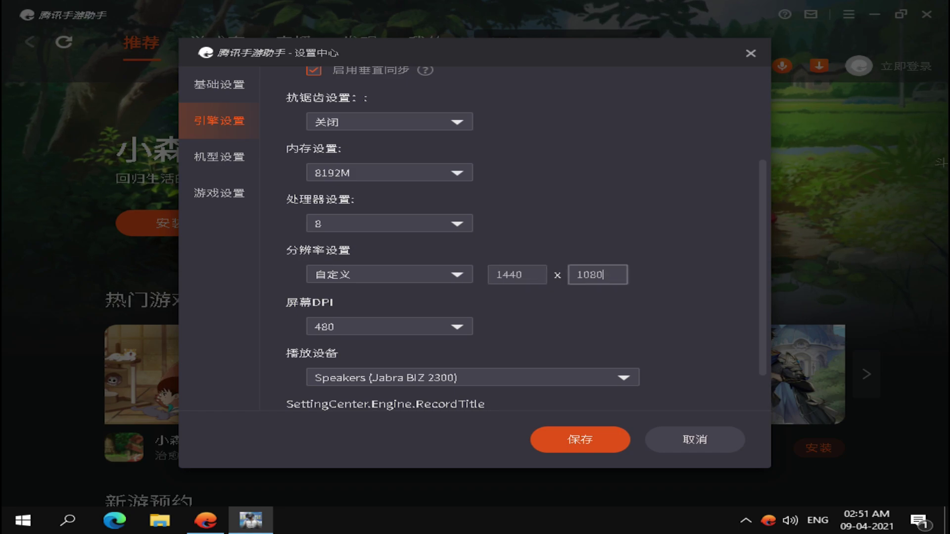
{"action": "left_click", "coordinate": [584, 378]}
{"action": "key", "text": "Tab"}
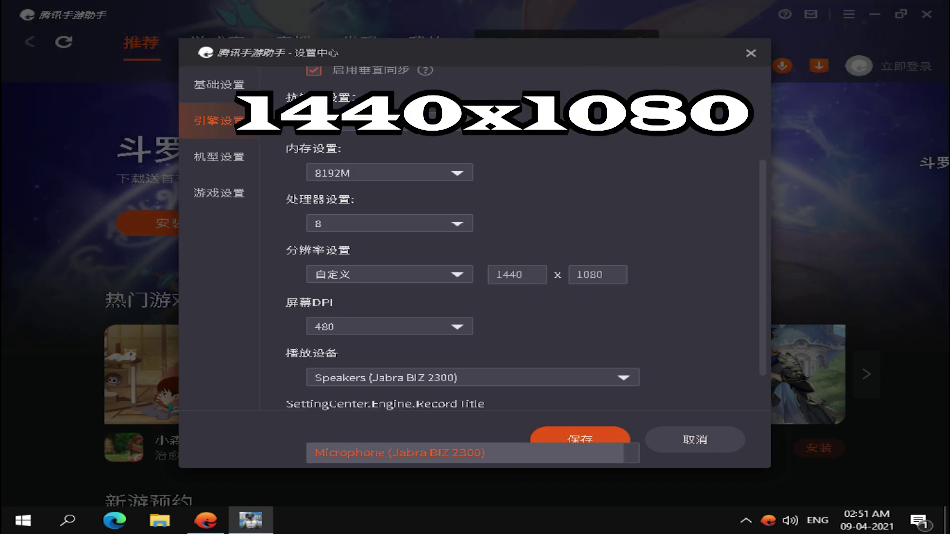
{"action": "scroll", "coordinate": [517, 238], "scroll_direction": "up", "scroll_amount": 1}
{"action": "scroll", "coordinate": [517, 238], "scroll_direction": "down", "scroll_amount": 3}
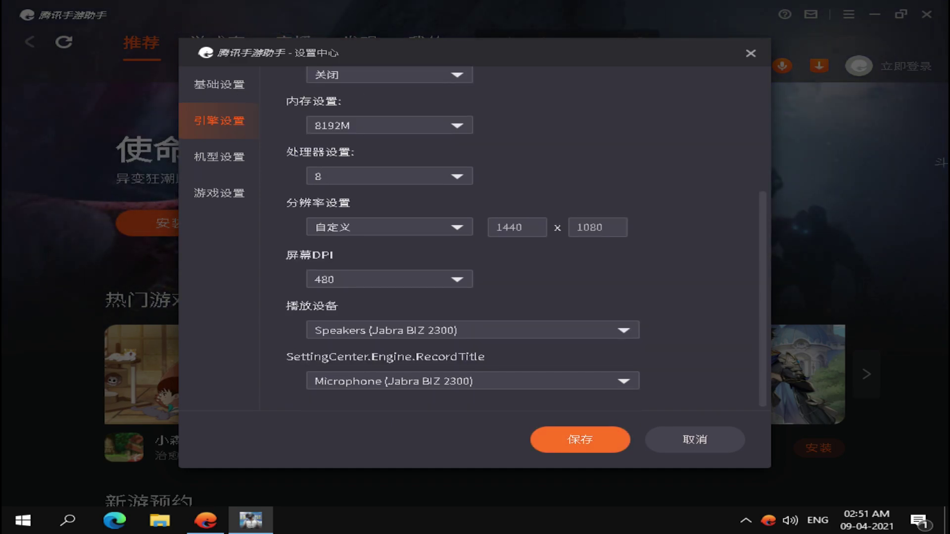
{"action": "left_click", "coordinate": [579, 439]}
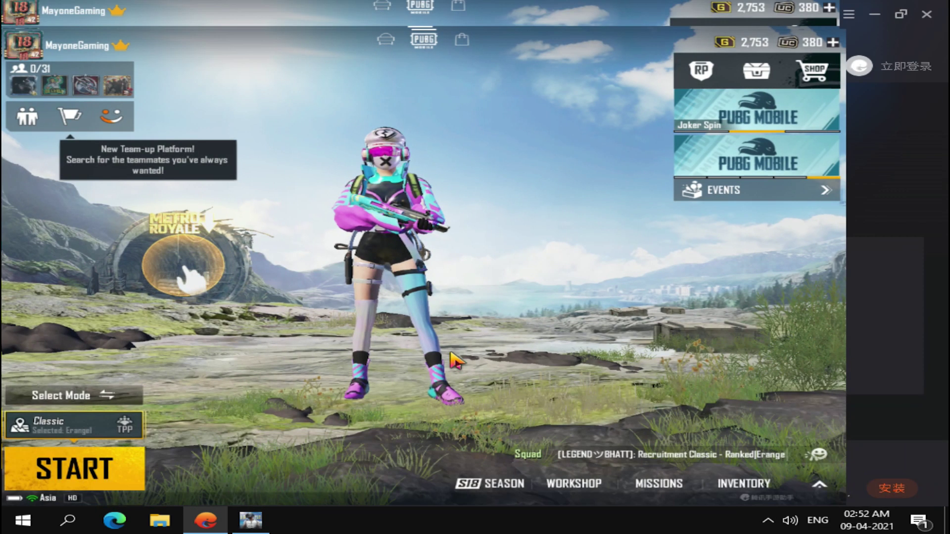
Switch the game to full screen and open the control layout customization from the game settings
{"action": "key", "text": "F11"}
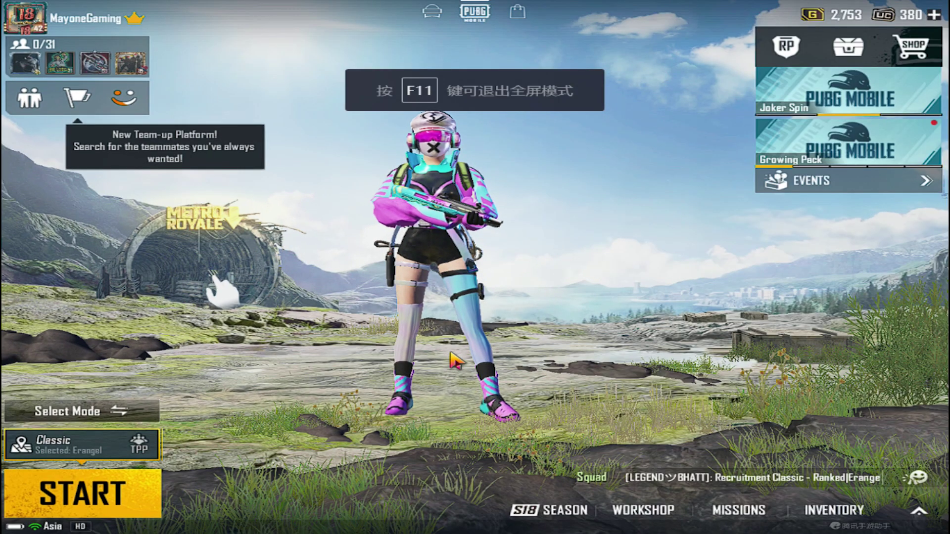
{"action": "left_click", "coordinate": [918, 511]}
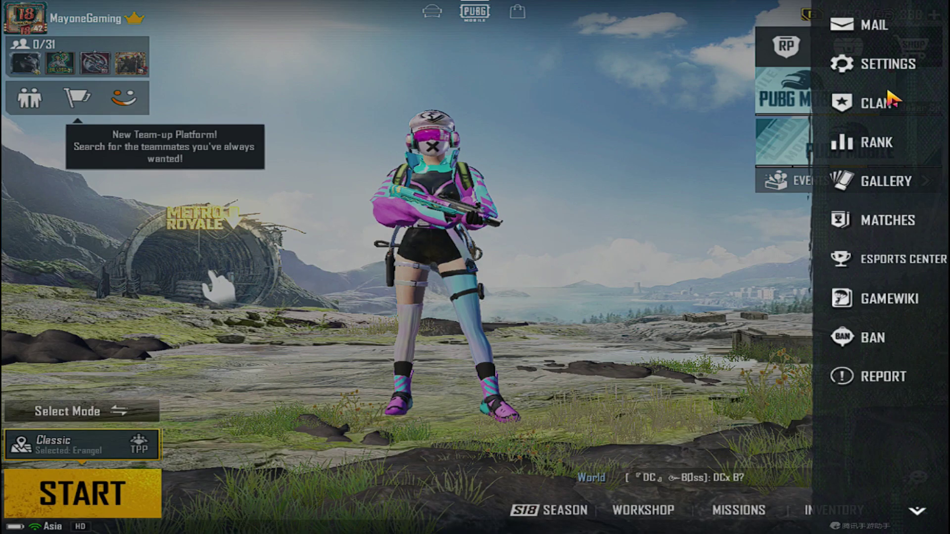
{"action": "left_click", "coordinate": [883, 67]}
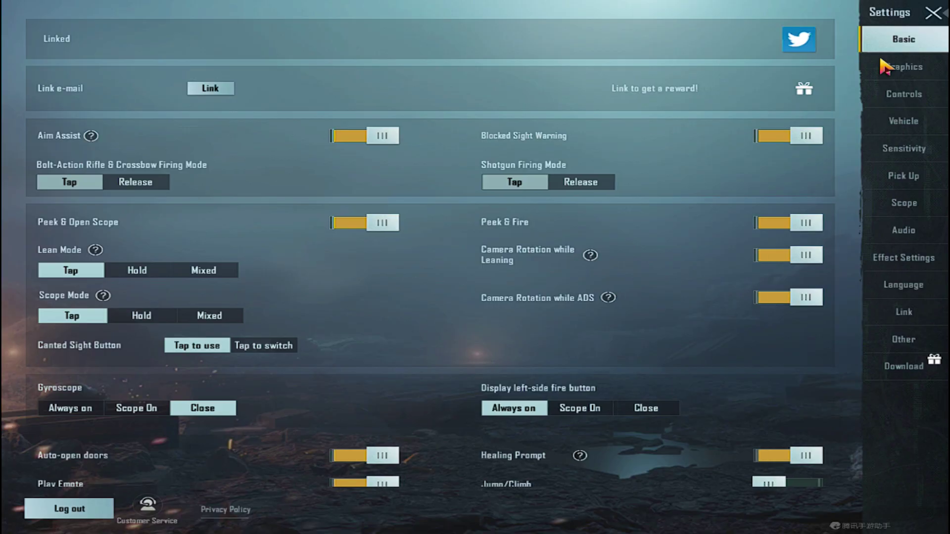
{"action": "left_click", "coordinate": [893, 102]}
{"action": "left_click", "coordinate": [743, 253]}
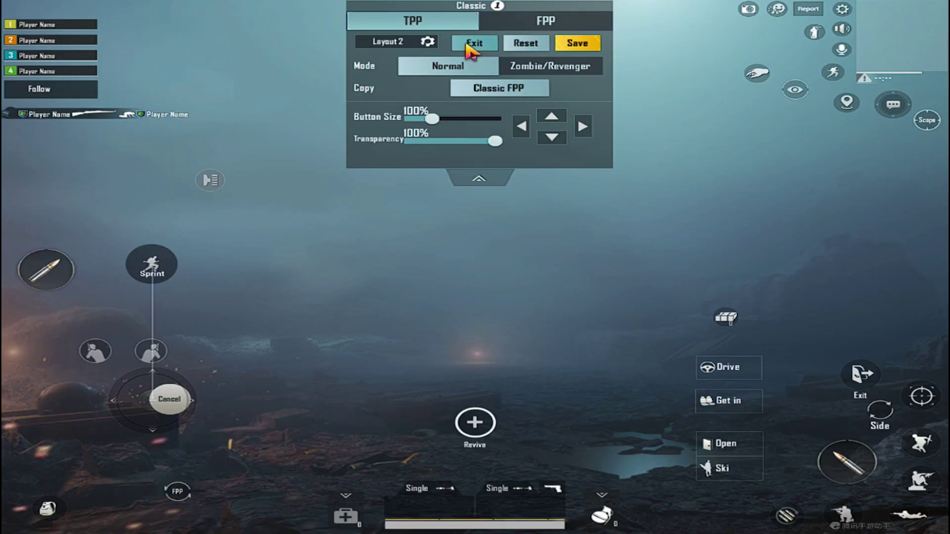
Check the emulator's key mapping overlay and adjust the scope button's position in the game's control layout
{"action": "key", "text": "F12"}
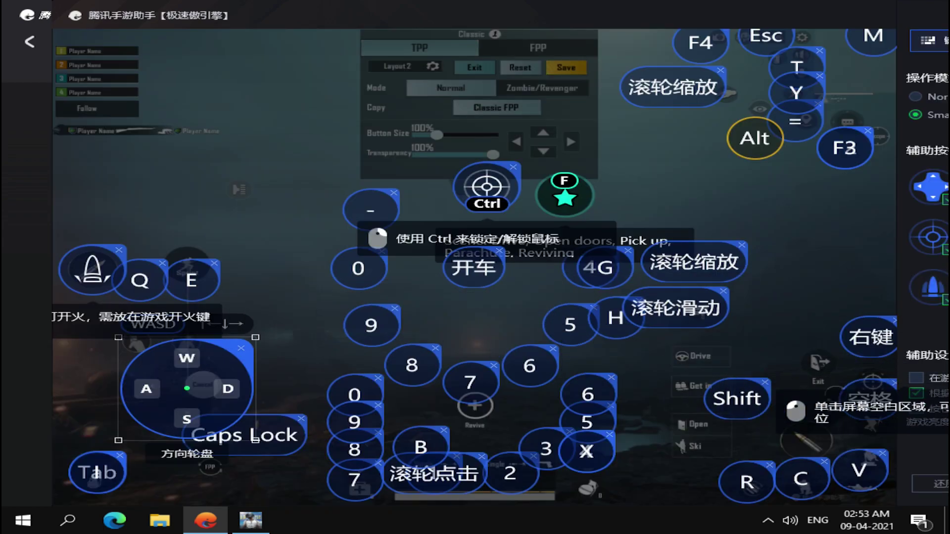
{"action": "key", "text": "F12"}
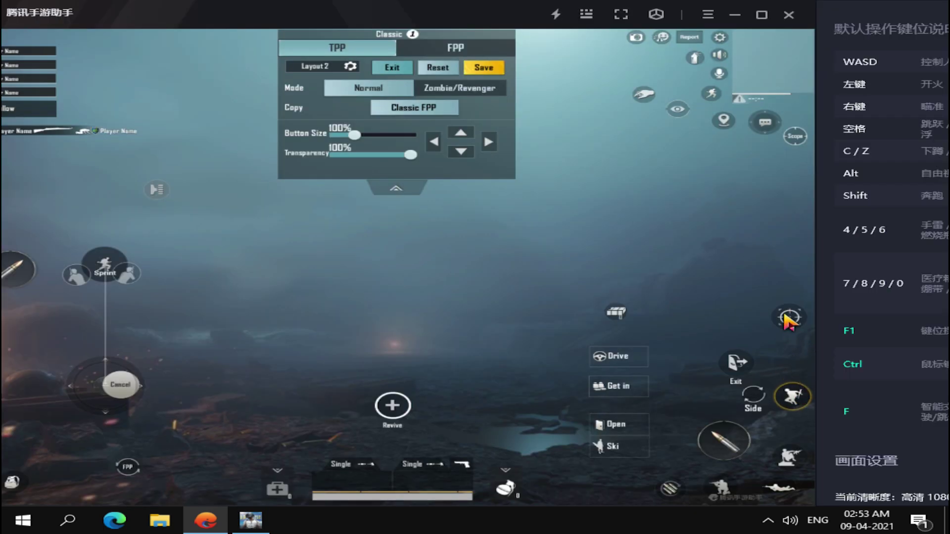
{"action": "left_click_drag", "start_coordinate": [784, 315], "coordinate": [785, 325]}
{"action": "left_click", "coordinate": [59, 273]}
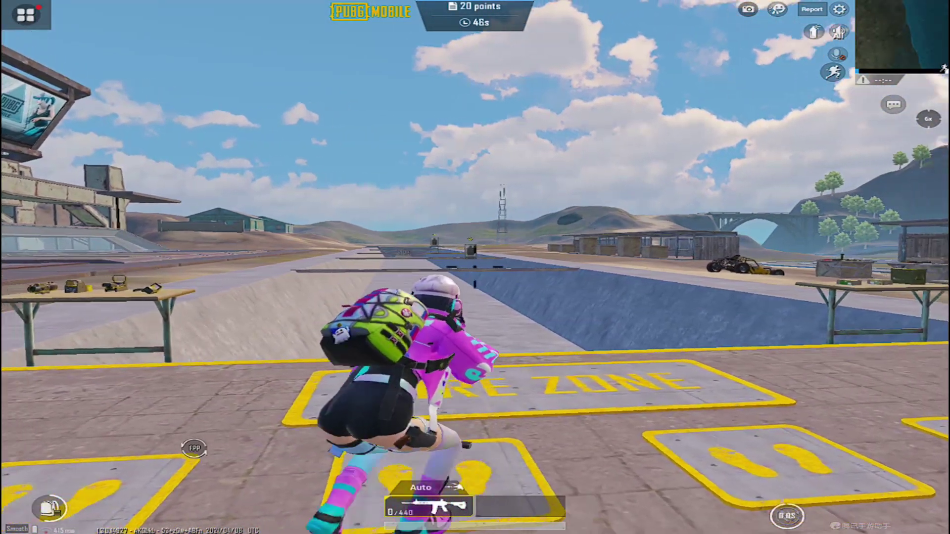
{"action": "right_click", "coordinate": [475, 267]}
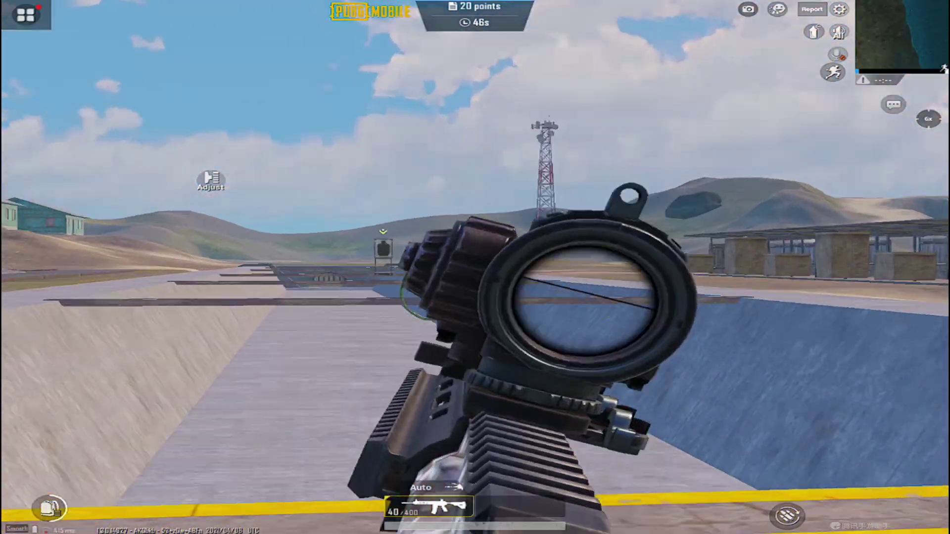
{"action": "left_click", "coordinate": [475, 267]}
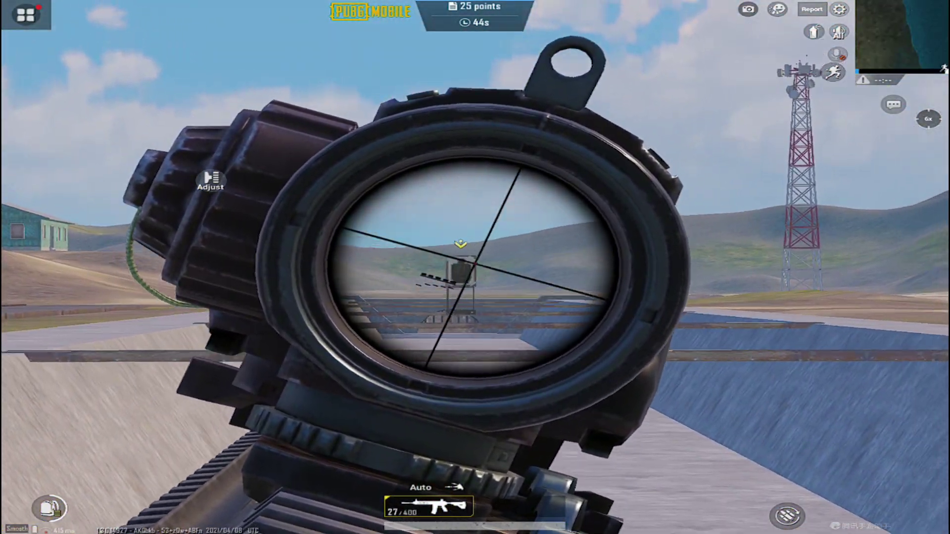
{"action": "left_click", "coordinate": [475, 267]}
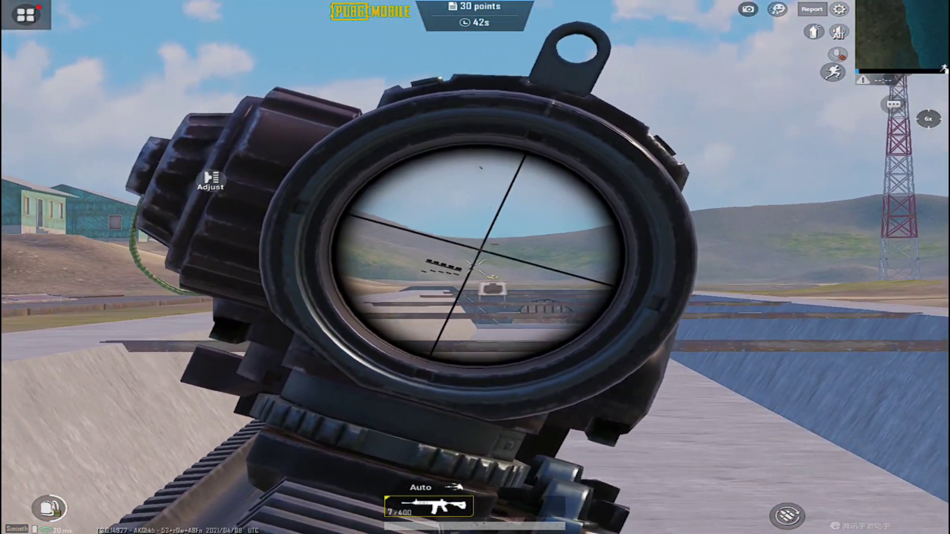
{"action": "key", "text": "r"}
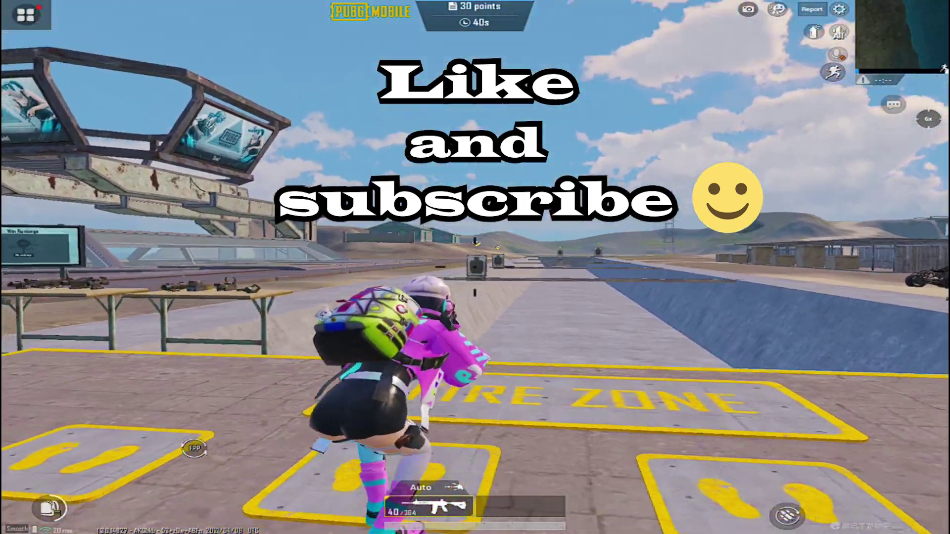
{"action": "right_click", "coordinate": [475, 267]}
{"action": "left_click", "coordinate": [475, 267]}
{"action": "left_click", "coordinate": [475, 267]}
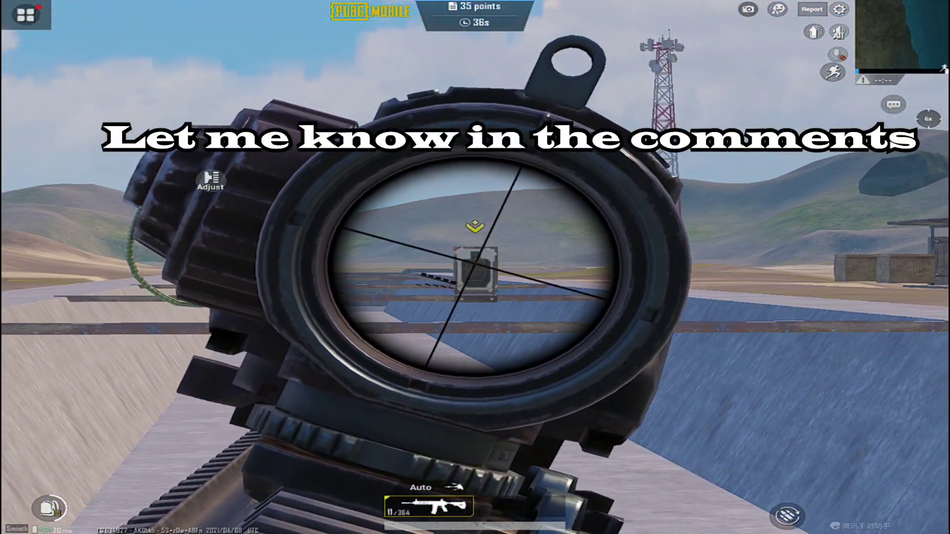
{"action": "left_click", "coordinate": [474, 267]}
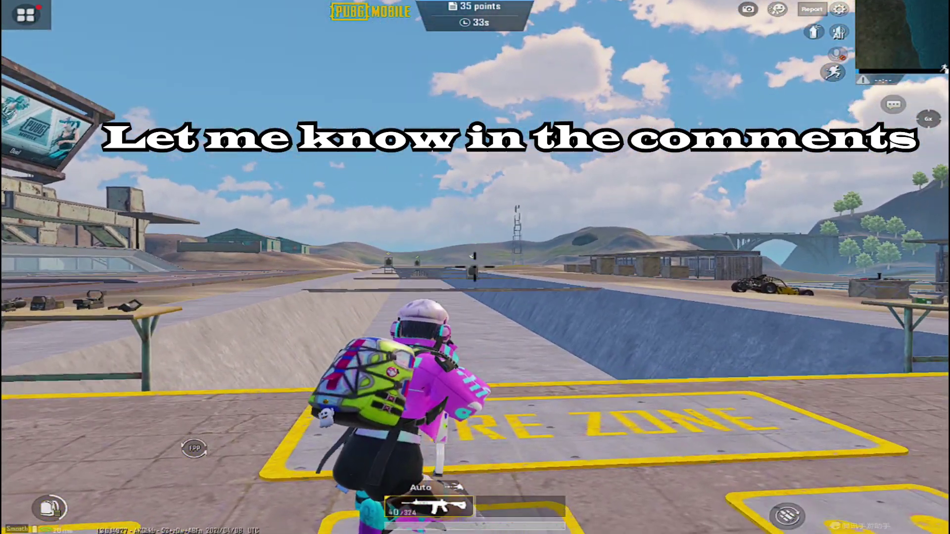
{"action": "right_click", "coordinate": [475, 267]}
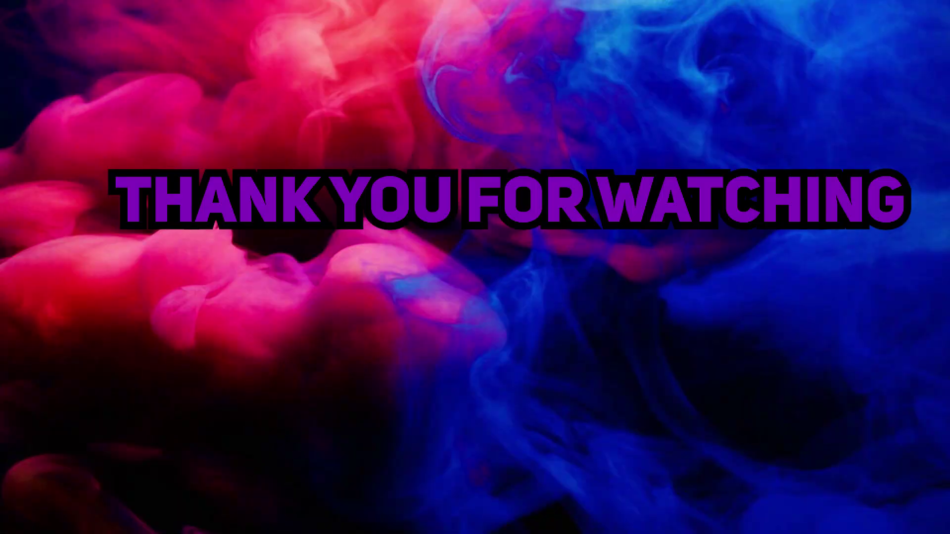